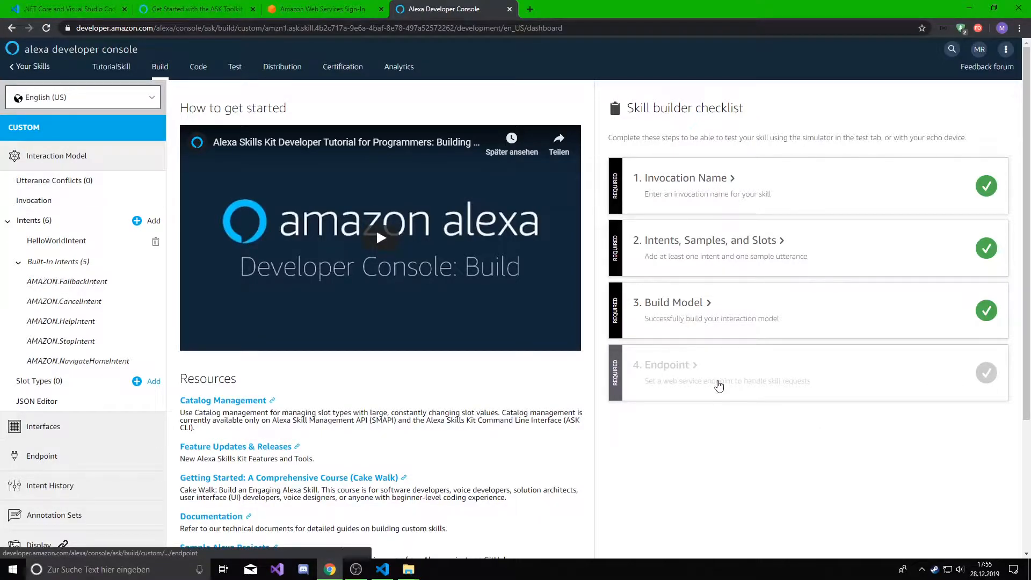
Open the AWS Management Console in a new browser tab, find the service "lambda" and open Lambda.
left_click(330, 9)
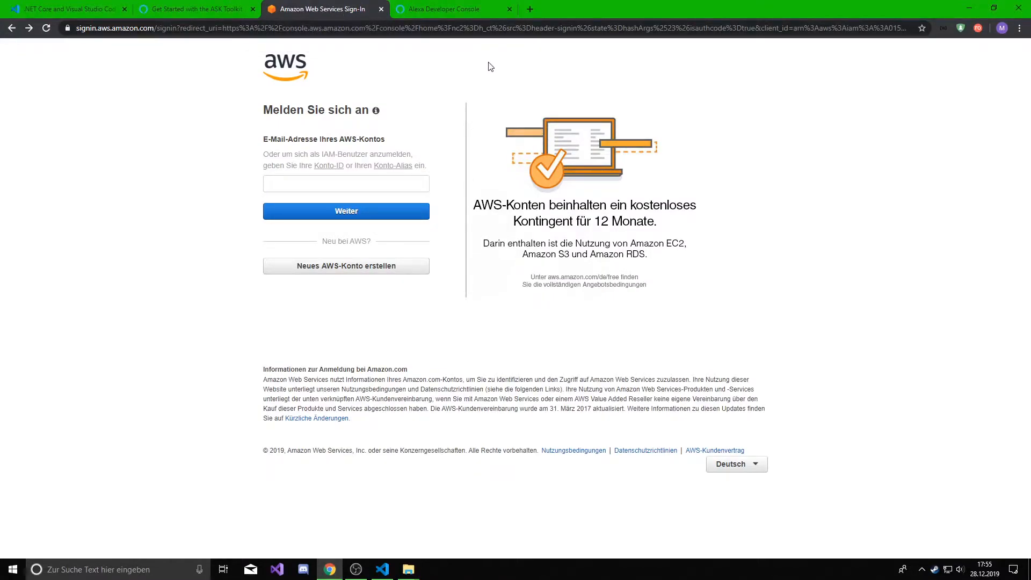
left_click(530, 9)
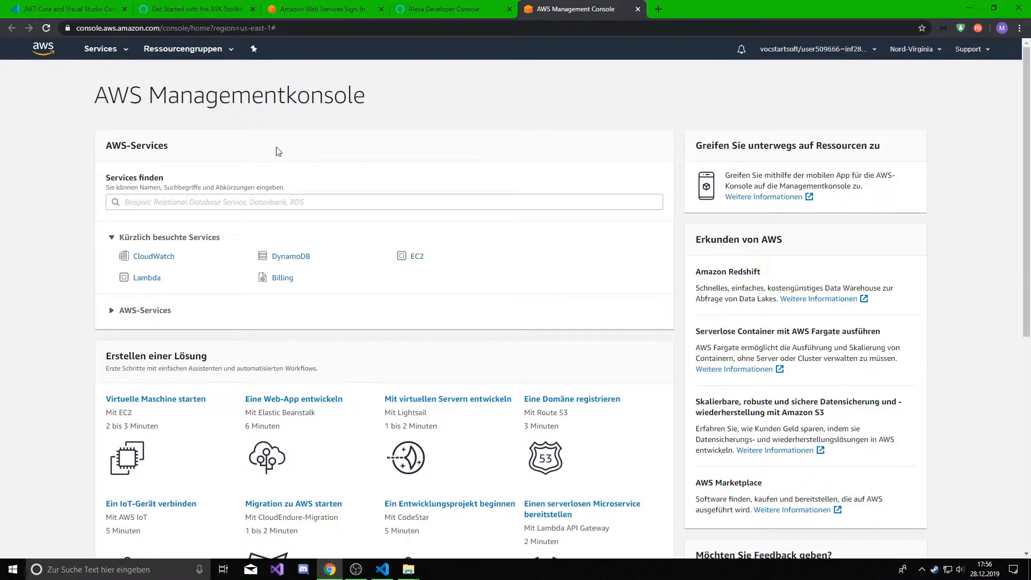
left_click(253, 202)
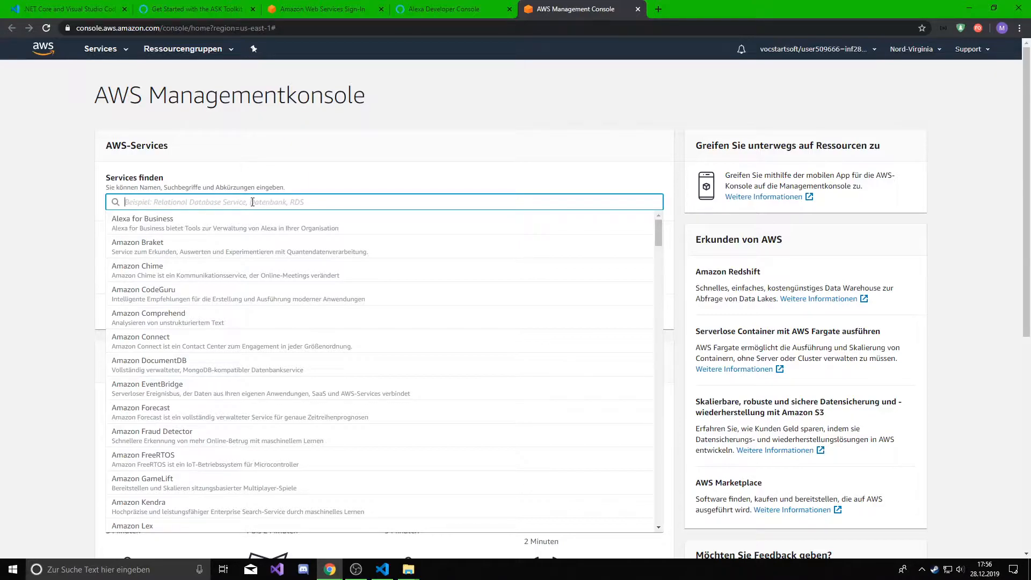
left_click(110, 50)
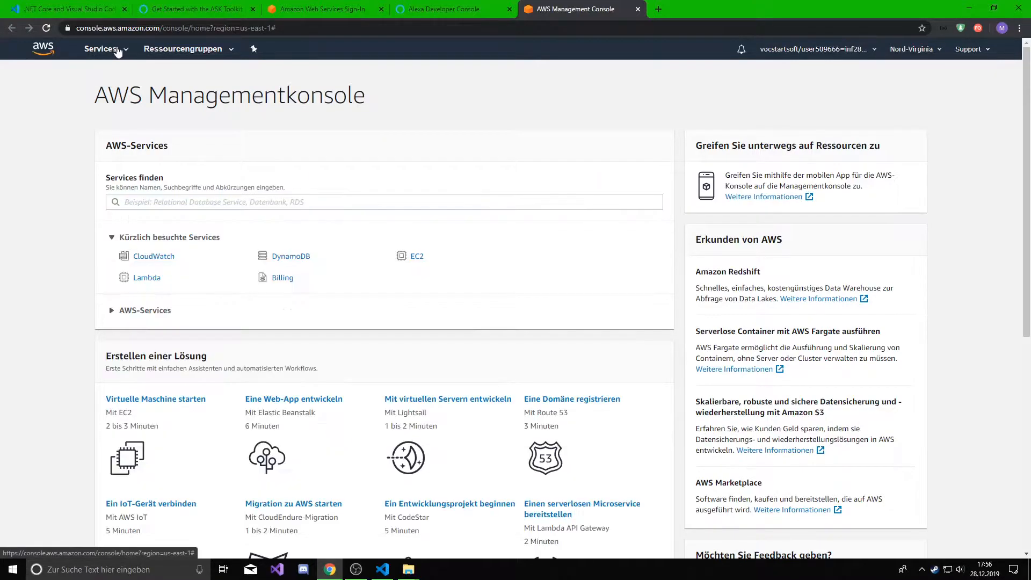
type("lambd")
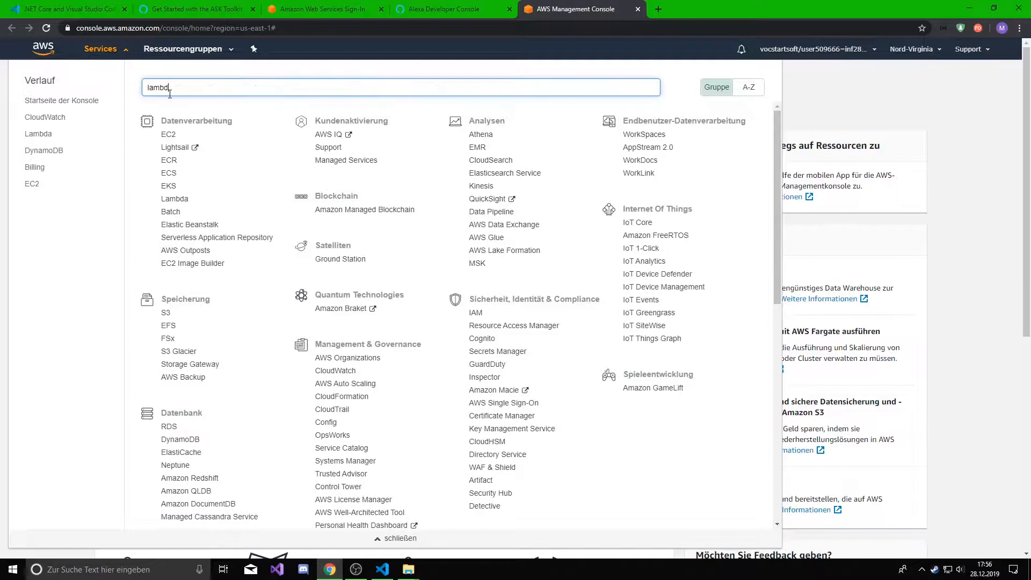
type("a")
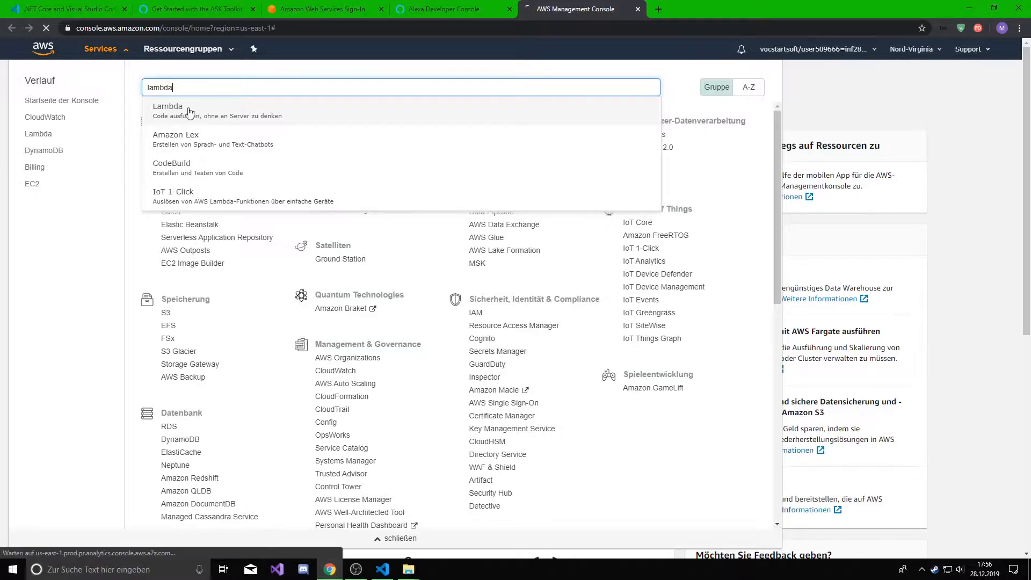
left_click(200, 115)
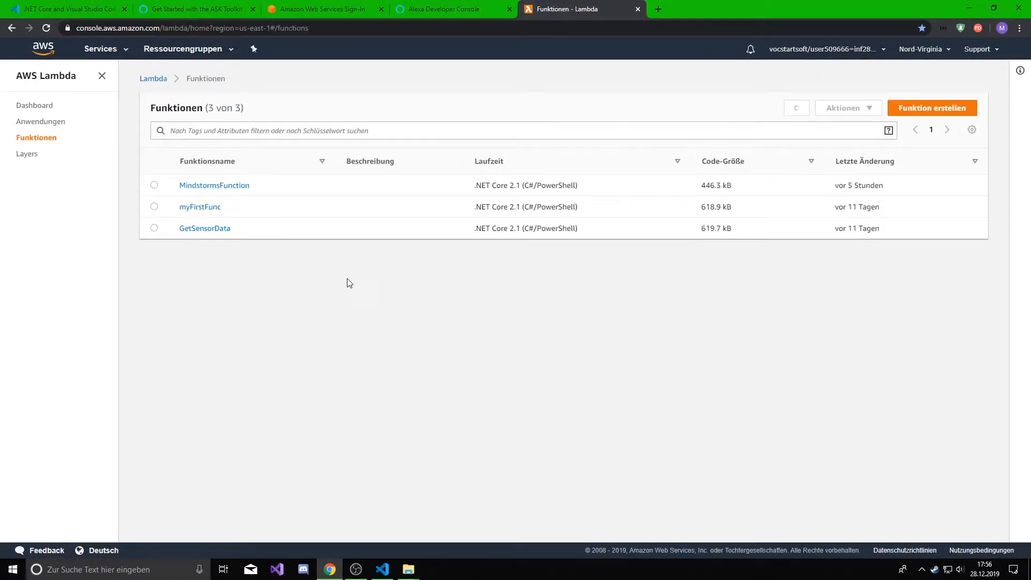
View the Lambda dashboard's resources and account-level metrics, then return to the function list.
left_click(45, 107)
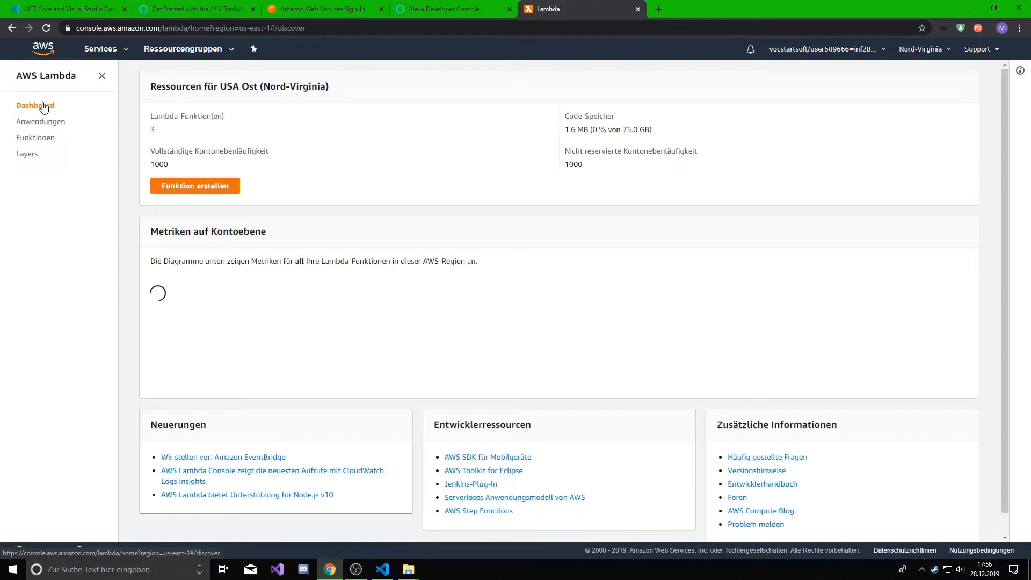
scroll(108, 119, "down", 1)
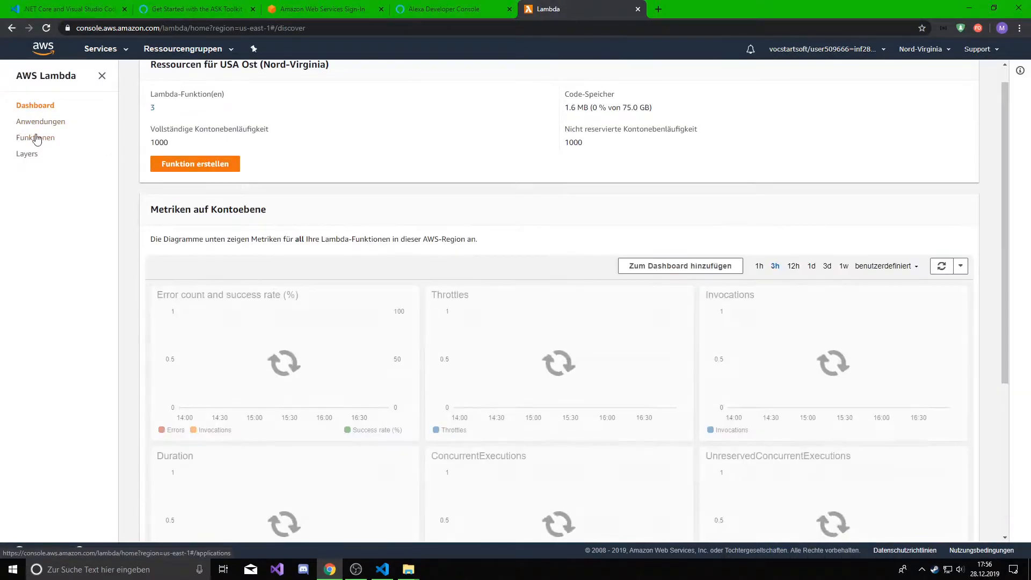
left_click(37, 138)
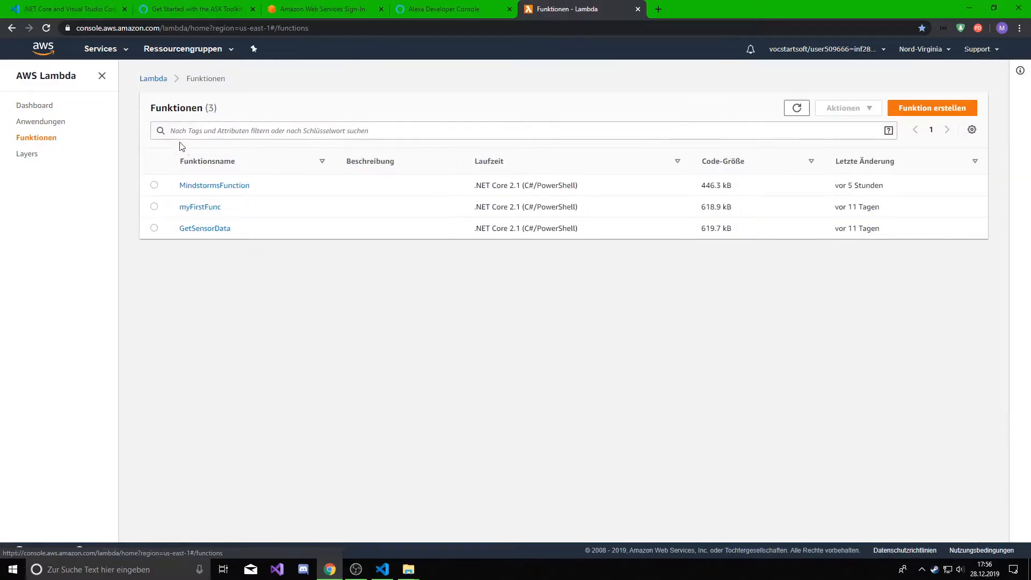
Start a new Lambda function from scratch, named tutorialFunction, with the .NET Core 2.1 (C#/PowerShell) runtime.
left_click(937, 110)
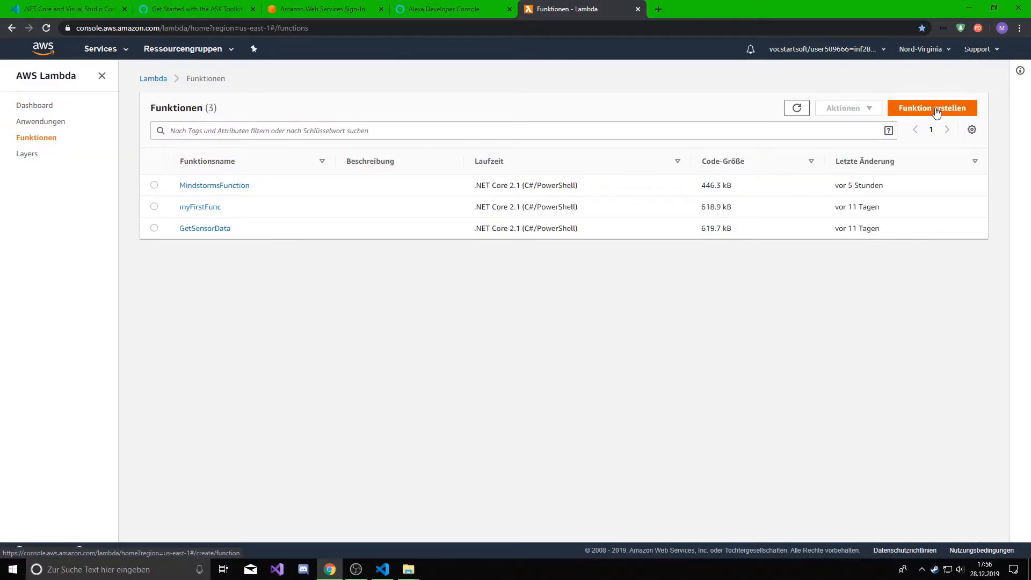
left_click(93, 311)
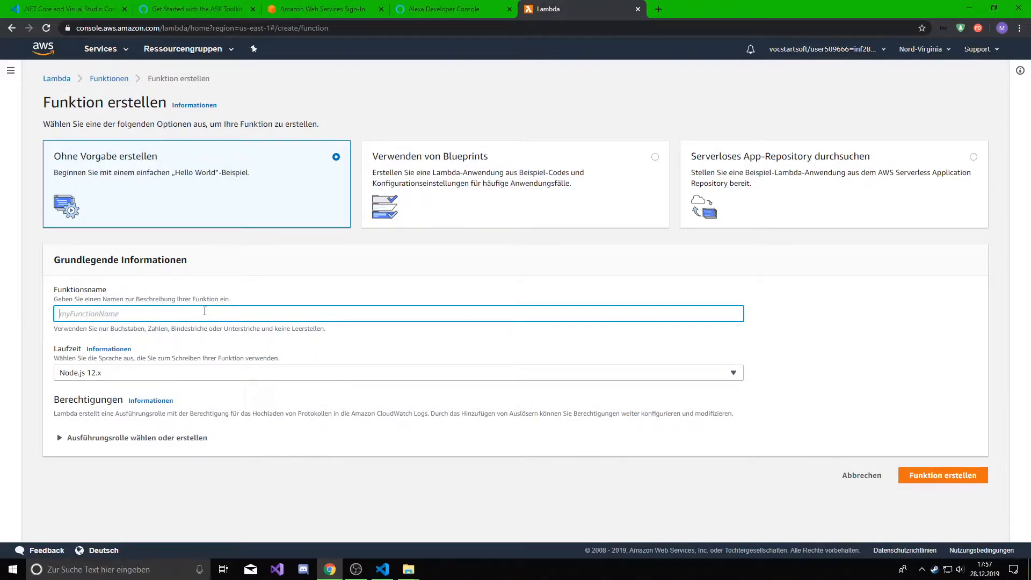
type("tutorialFunction")
left_click(160, 376)
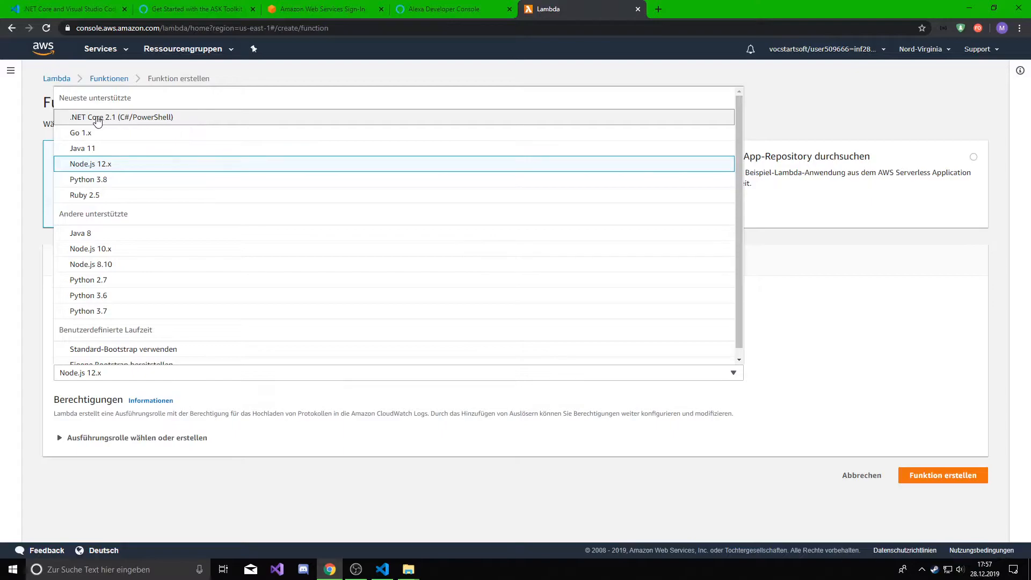
left_click(134, 121)
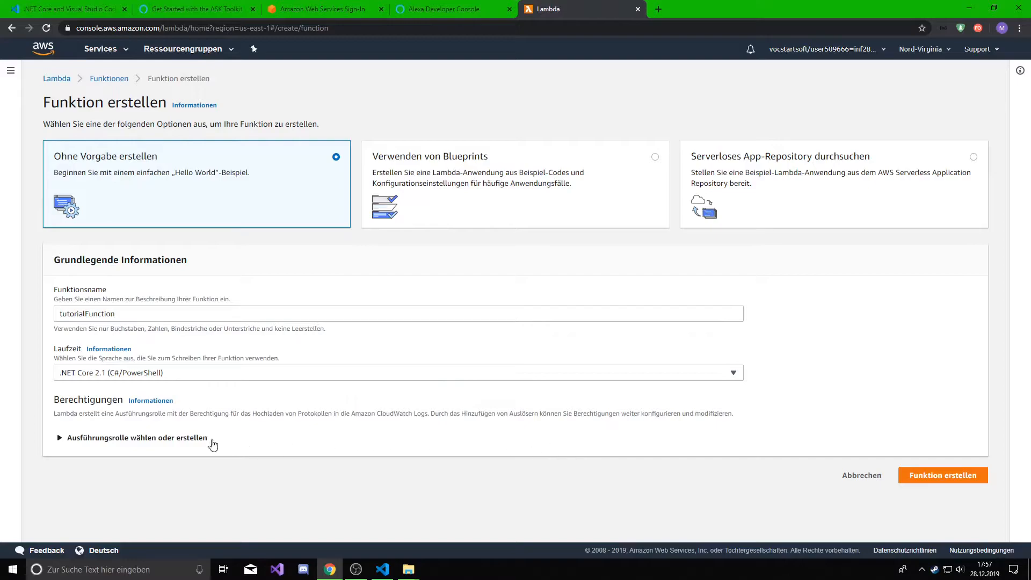
Set the execution role to the existing role service-role/myFirstFunc-role-ey6qmuwe.
left_click(156, 439)
scroll(223, 428, "down", 2)
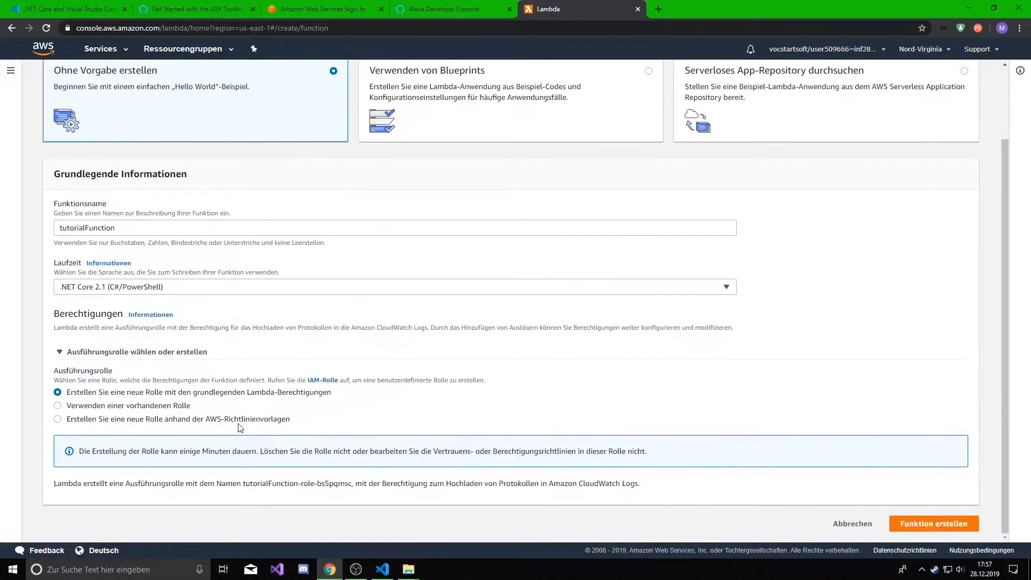
left_click(108, 406)
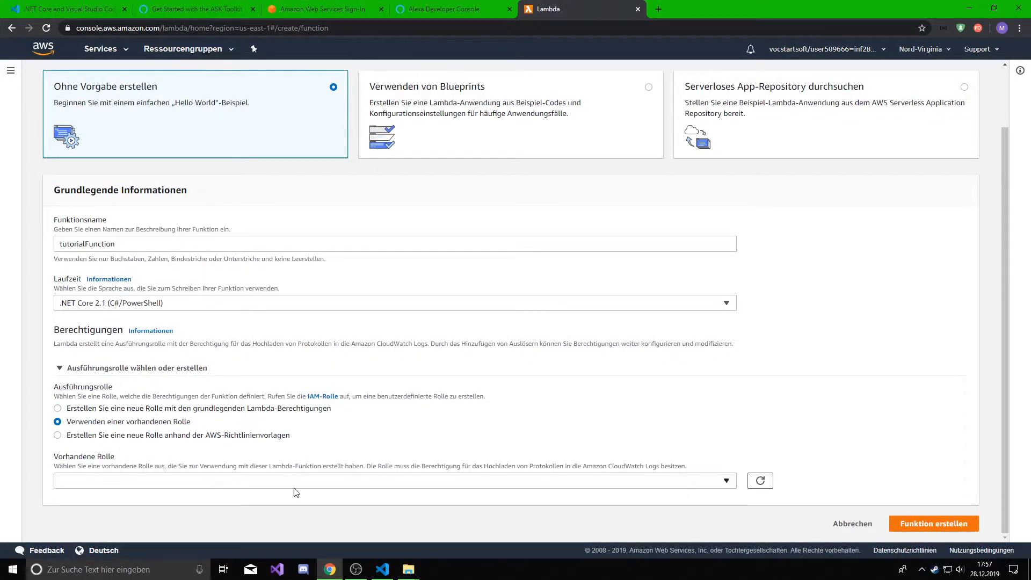
left_click(369, 486)
left_click(257, 452)
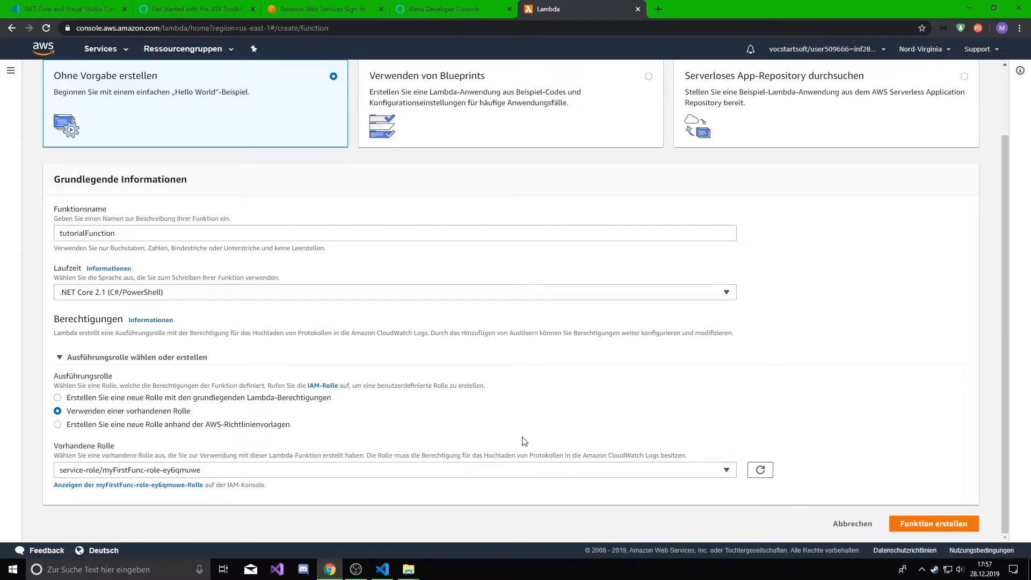
Inspect the selected role's permission policies and the list of attachable policies in IAM, and return to the function form.
left_click(164, 487)
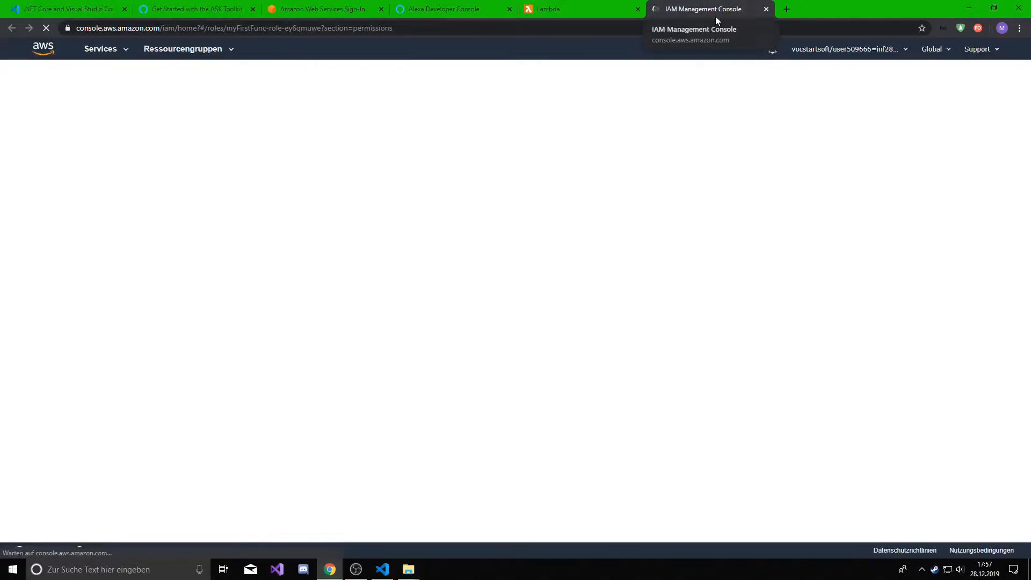
left_click(582, 10)
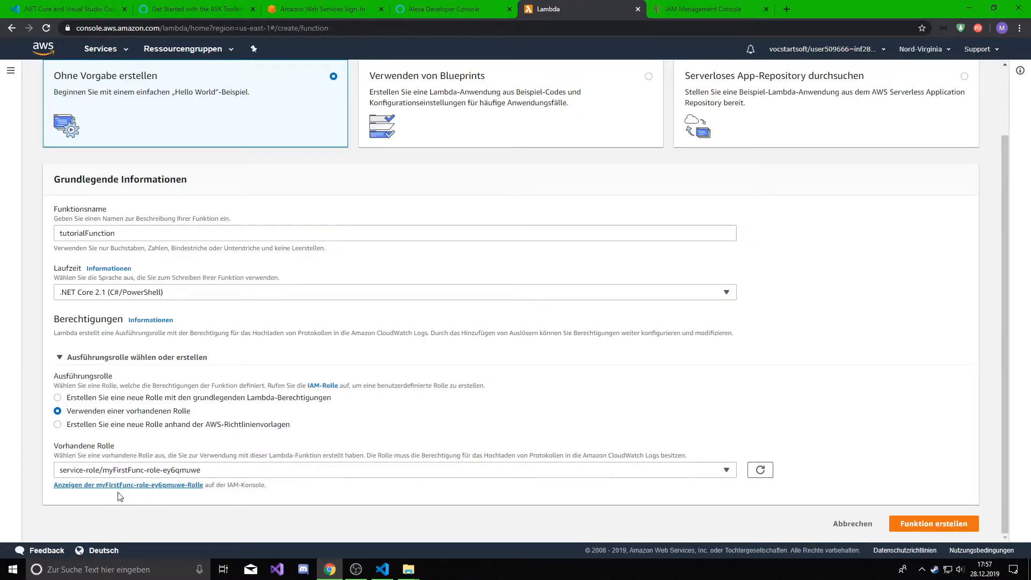
left_click(701, 9)
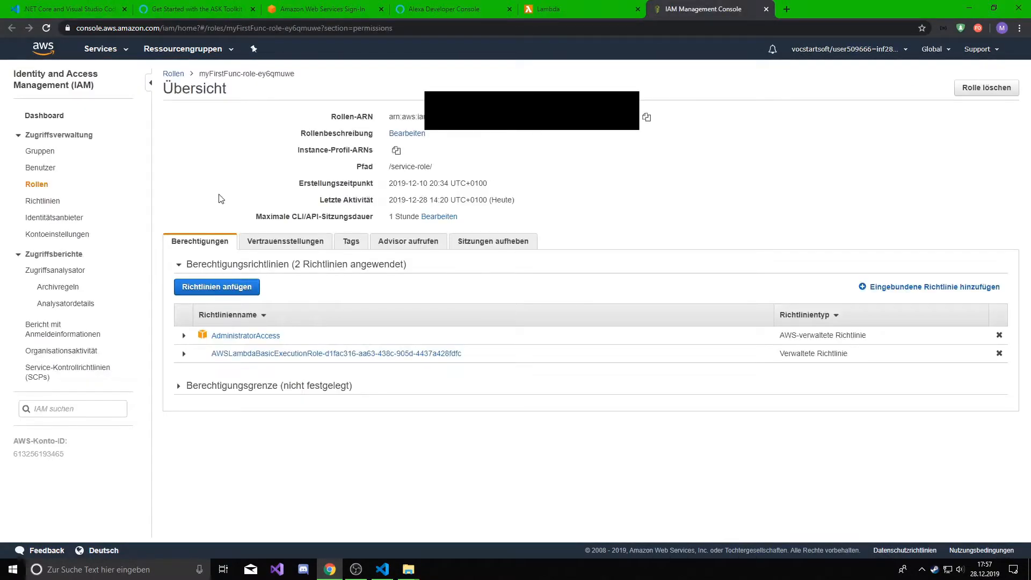
left_click(231, 292)
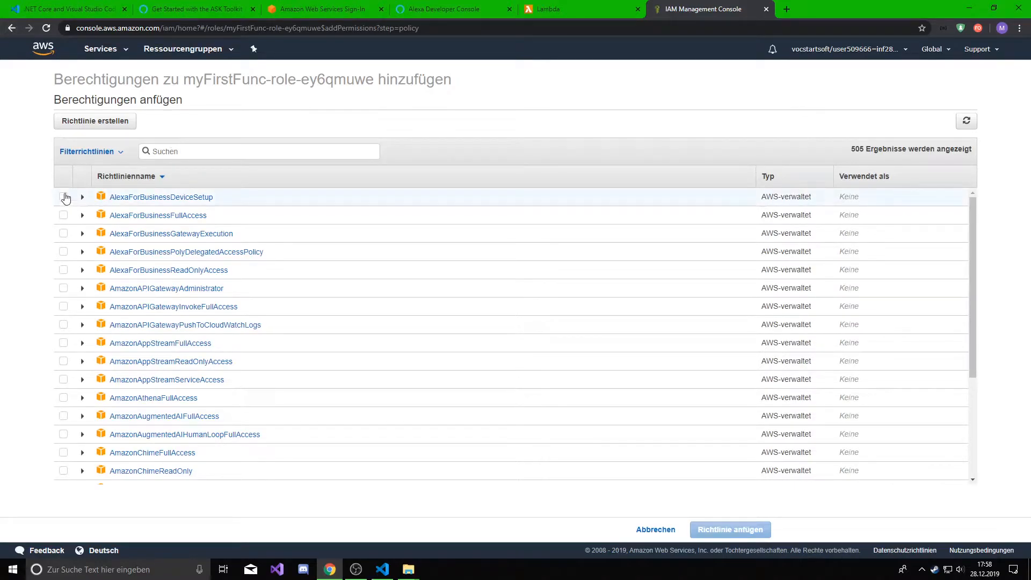
left_click(15, 29)
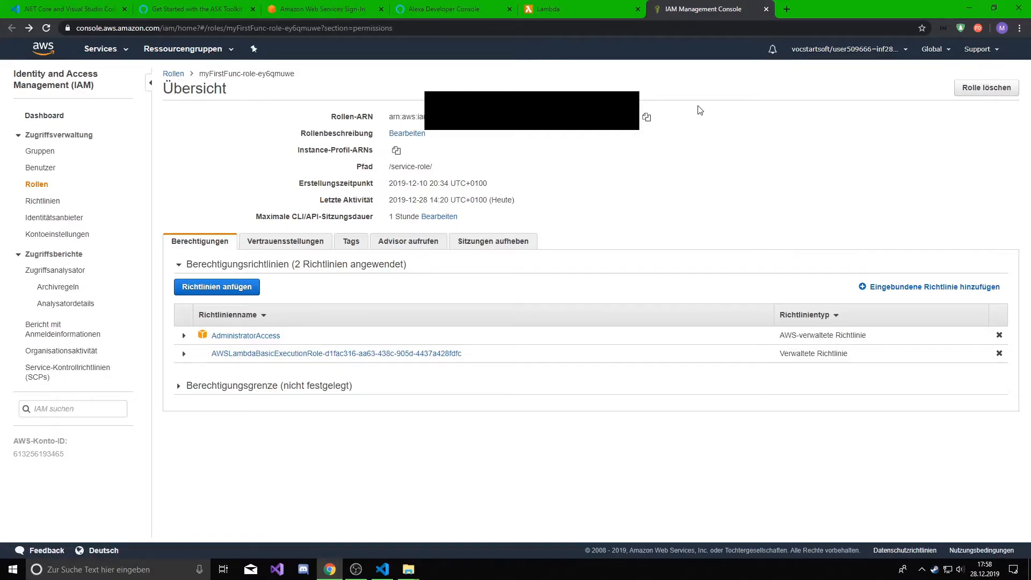
middle_click(698, 8)
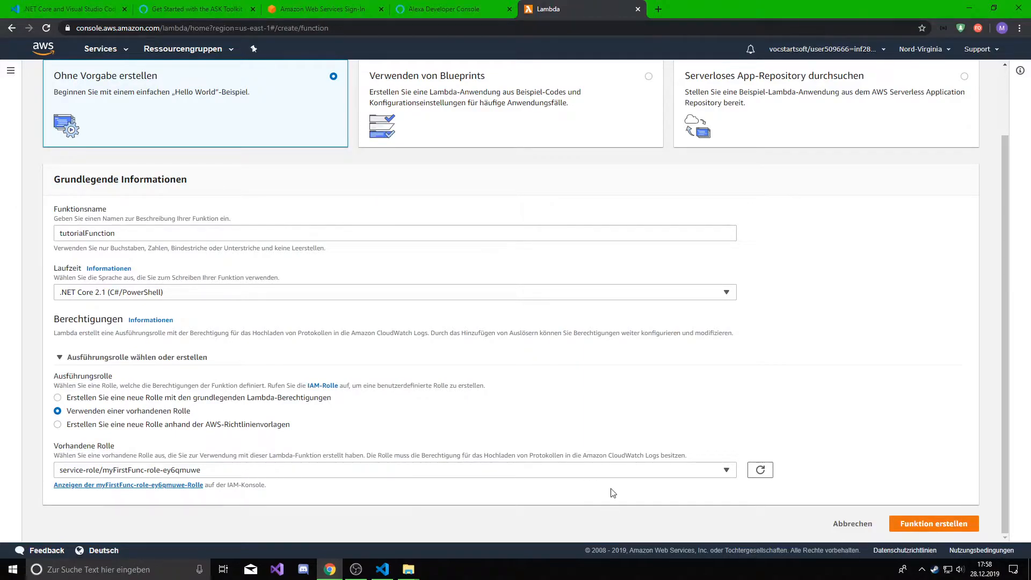
Check the basic information and role settings, and create the Lambda function tutorialFunction.
scroll(208, 239, "up", 1)
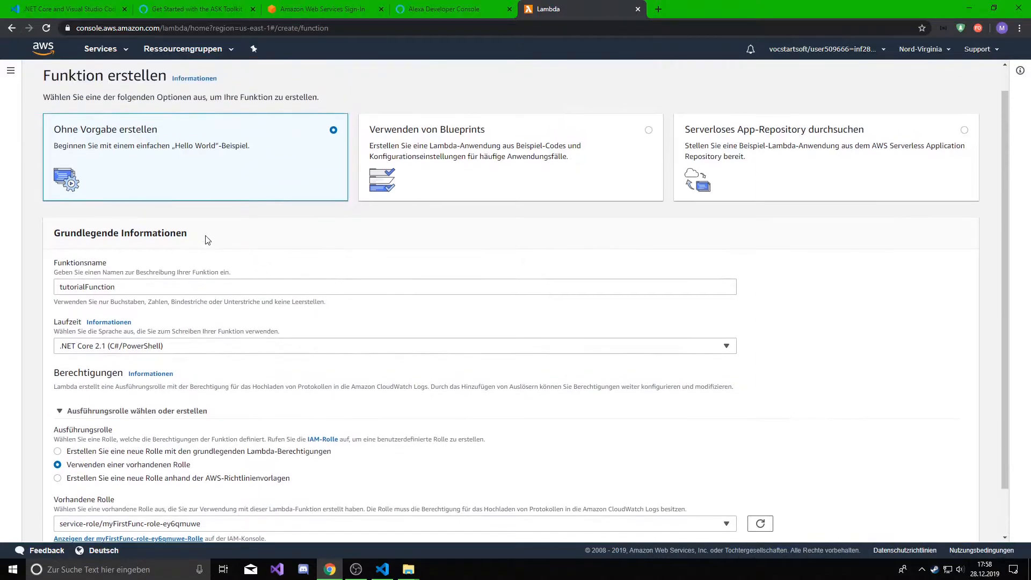
scroll(214, 232, "down", 2)
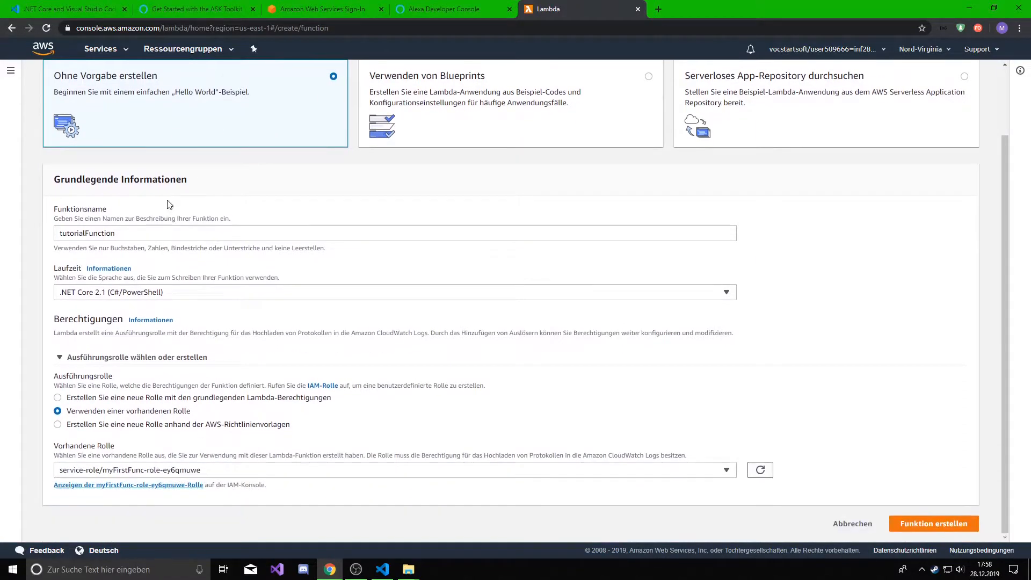
left_click(933, 530)
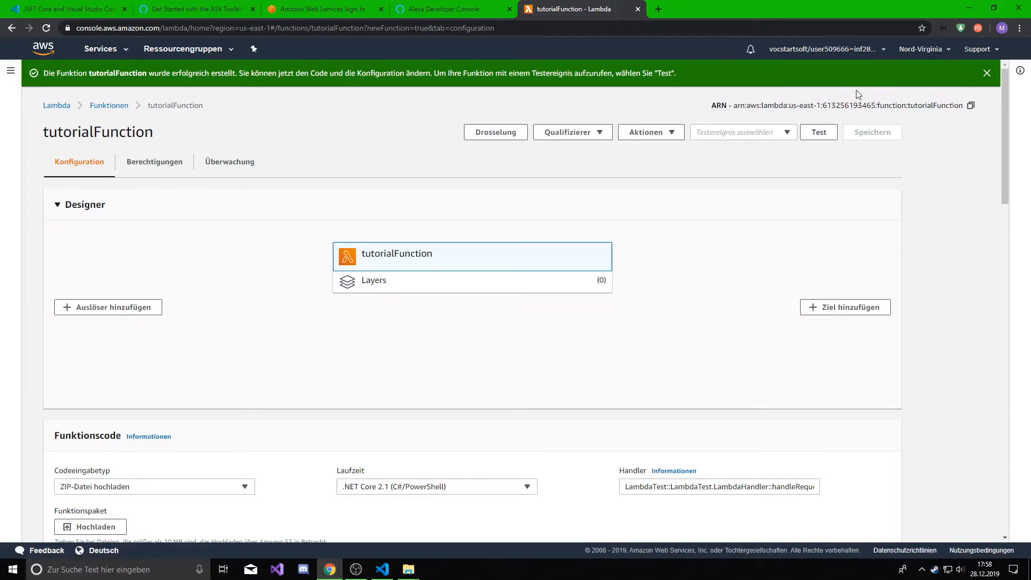
Review the whole configuration page of tutorialFunction and dismiss the creation notice.
scroll(569, 102, "down", 3)
scroll(570, 102, "down", 14)
scroll(570, 91, "down", 5)
scroll(572, 93, "up", 20)
left_click(987, 73)
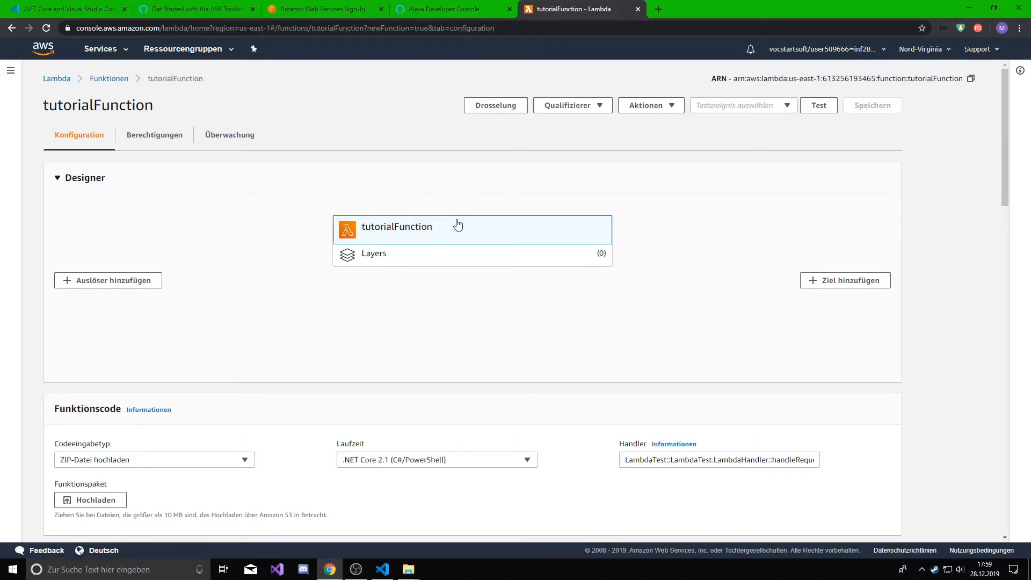
Start adding a trigger to tutorialFunction and choose Alexa Skills Kit as its source.
left_click(465, 7)
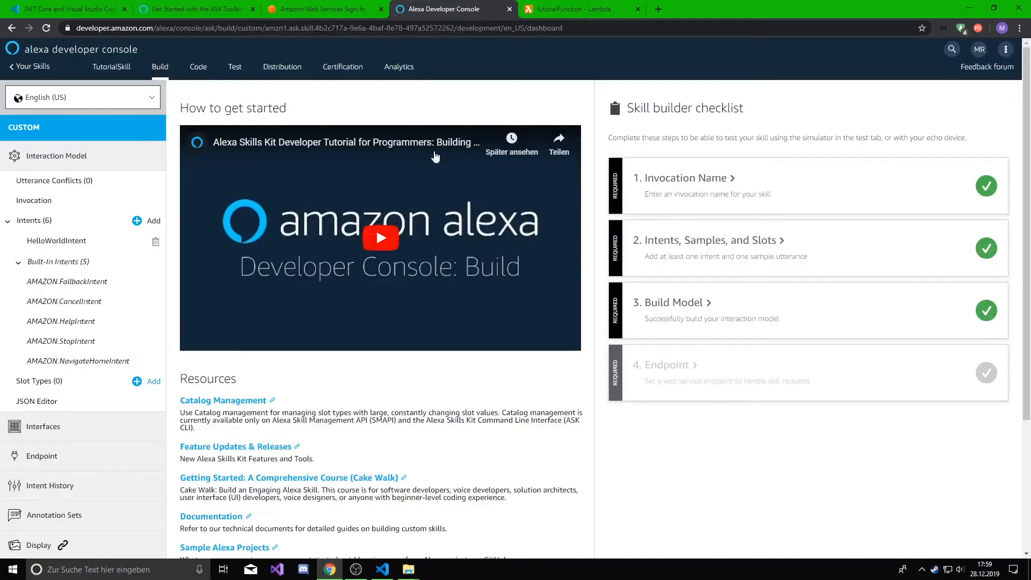
left_click(546, 9)
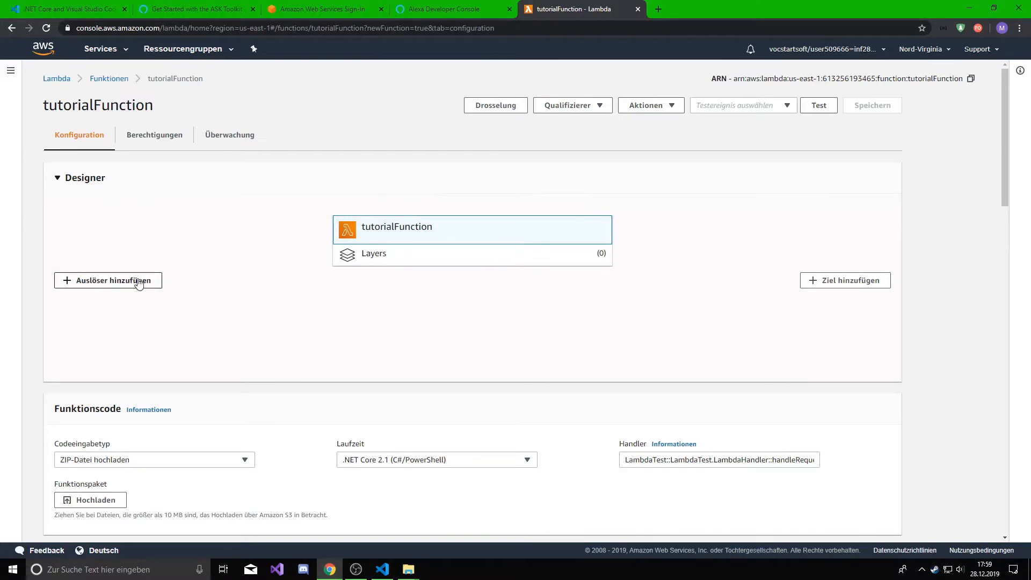
left_click(111, 284)
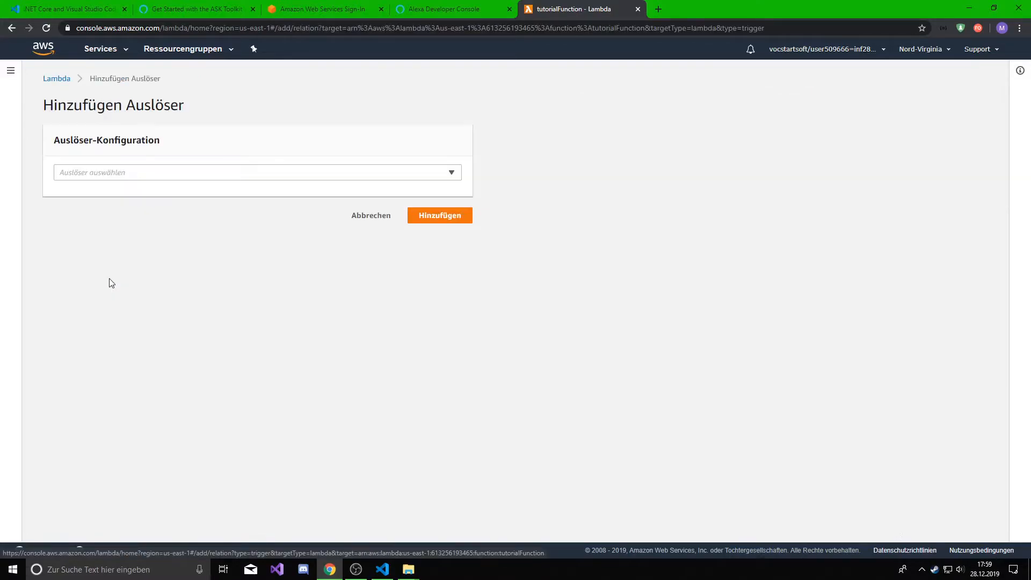
left_click(142, 174)
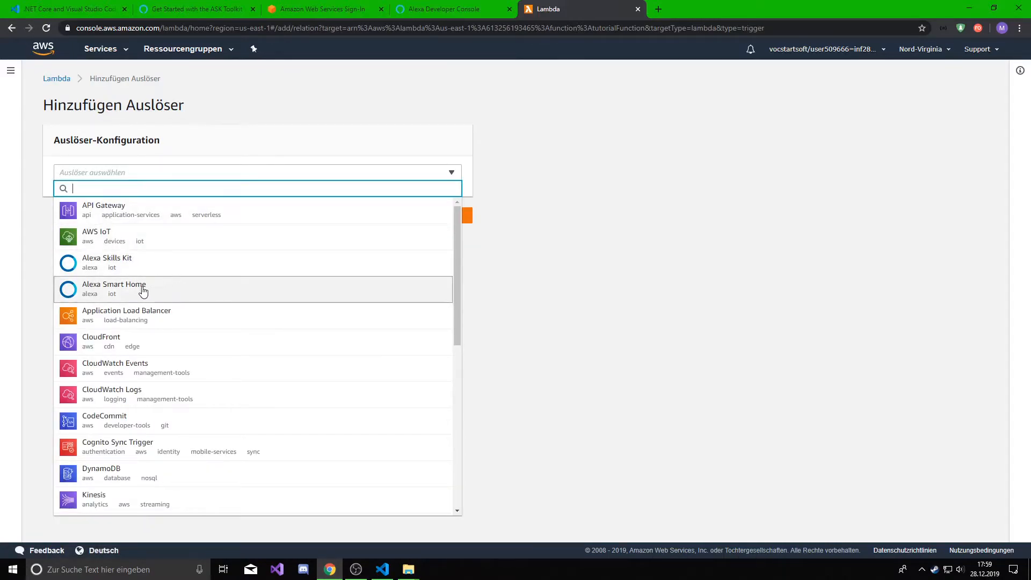
left_click(141, 263)
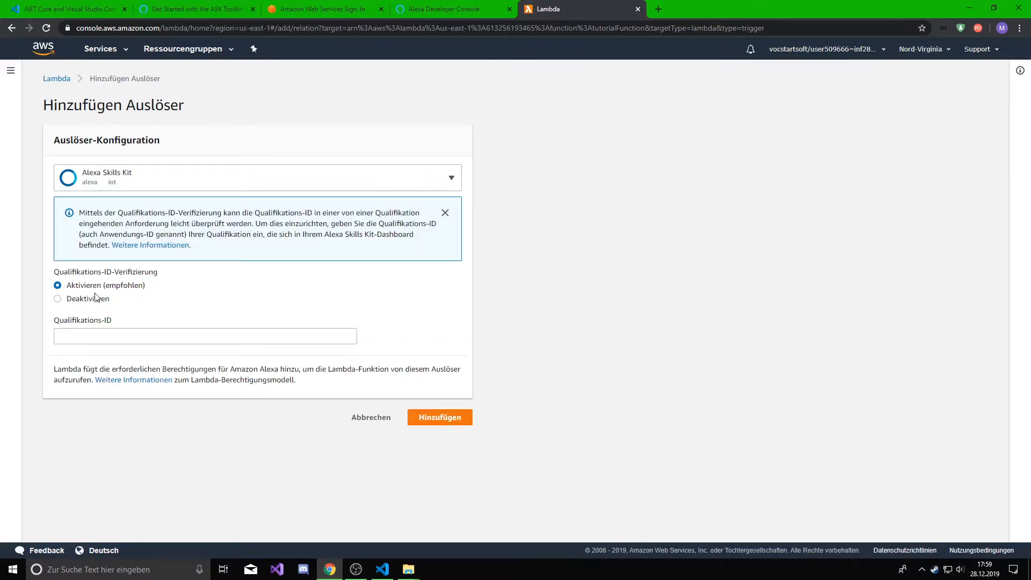
Switch to the Alexa Developer Console and set TutorialSkill's service endpoint type to AWS Lambda ARN.
left_click_drag(60, 273, 114, 275)
left_click(119, 276)
left_click(119, 339)
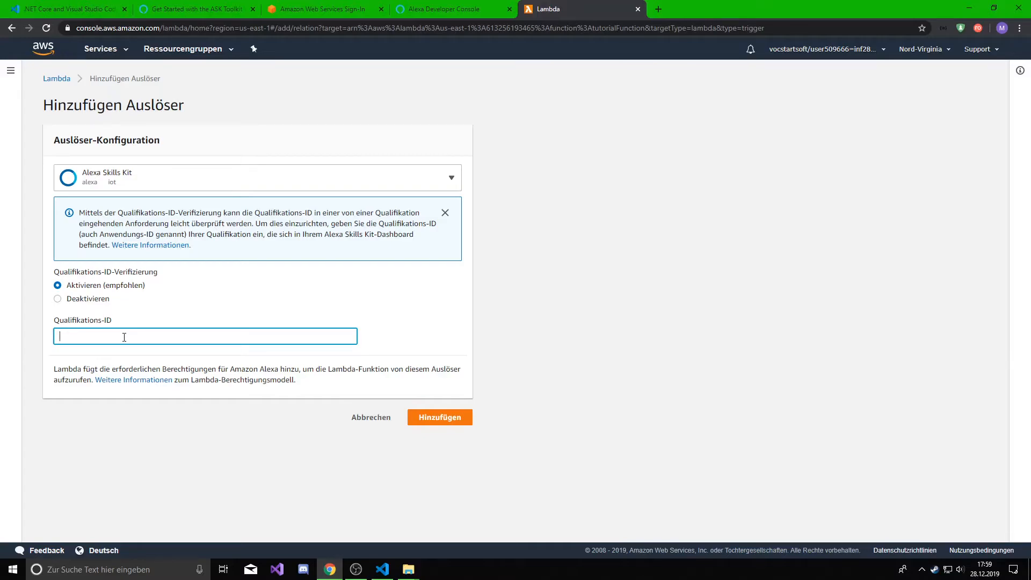
left_click(463, 9)
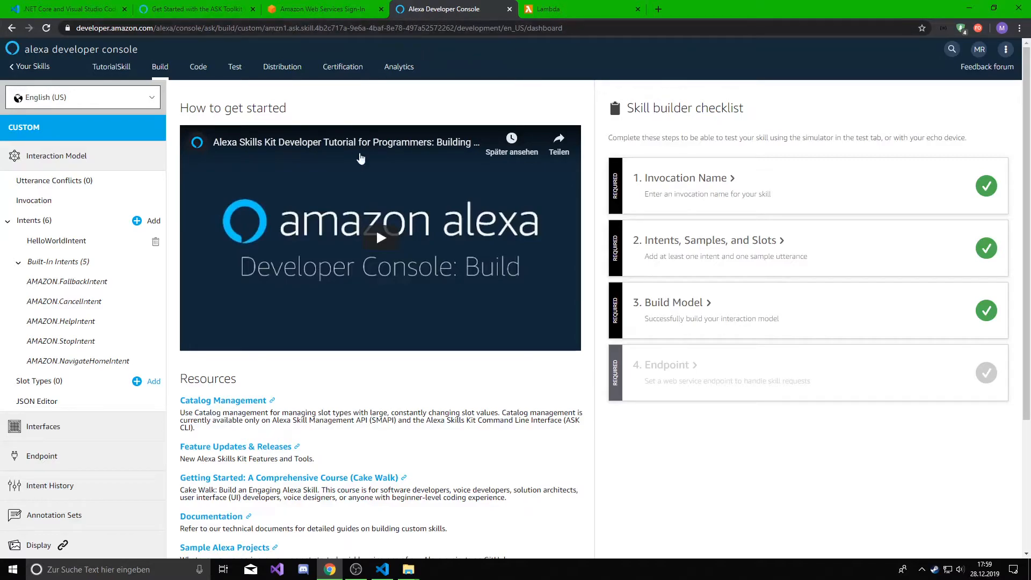
scroll(108, 467, "down", 3)
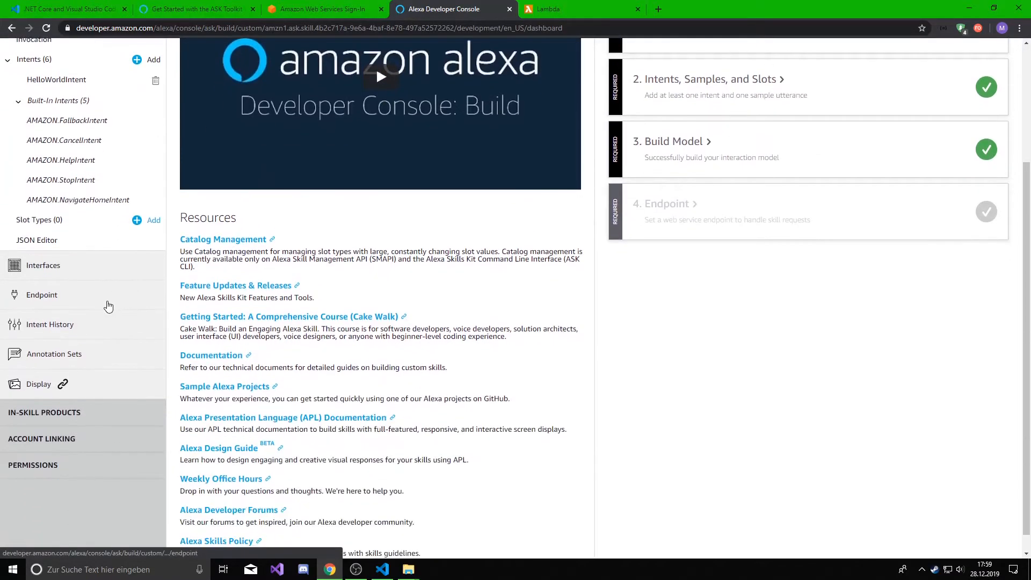
left_click(56, 302)
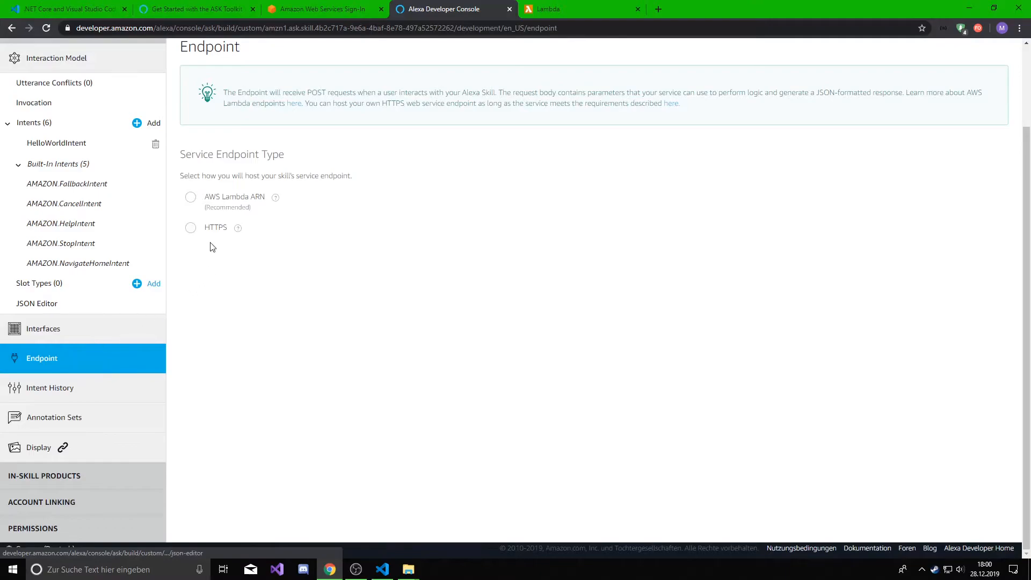
left_click(191, 198)
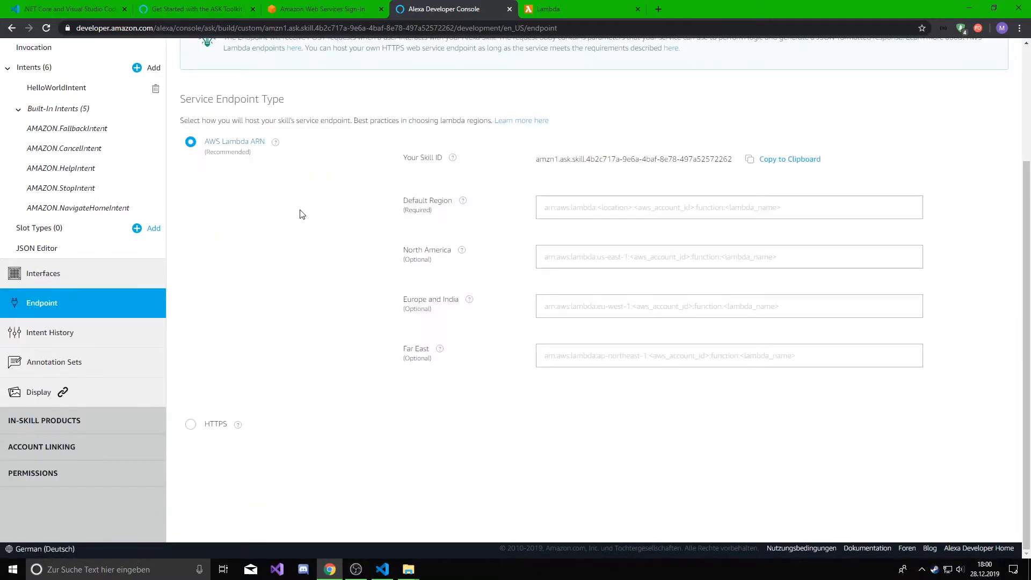
Copy the skill ID from the skill's AWS Lambda ARN endpoint settings.
scroll(290, 214, "up", 1)
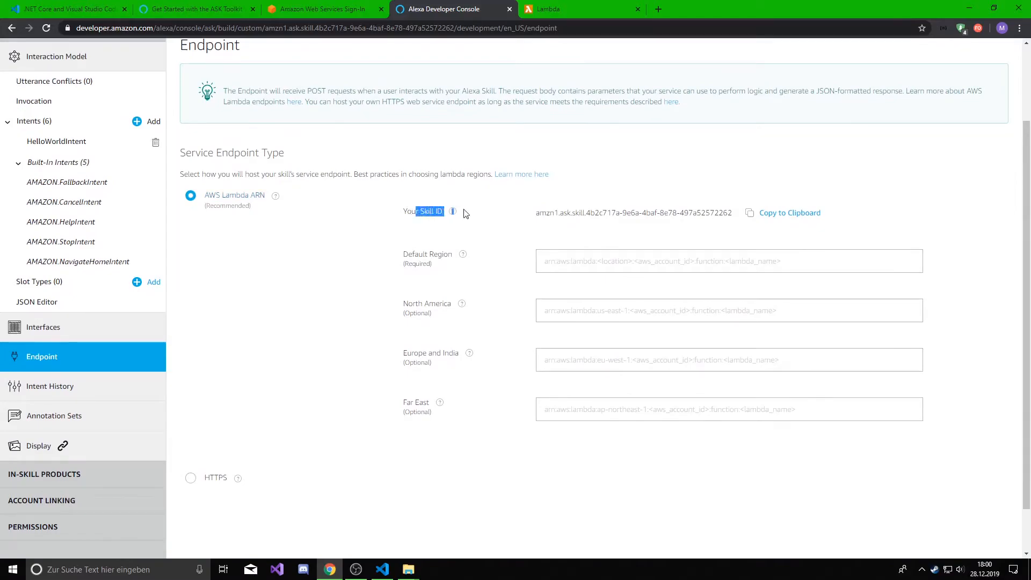
left_click_drag(547, 213, 688, 214)
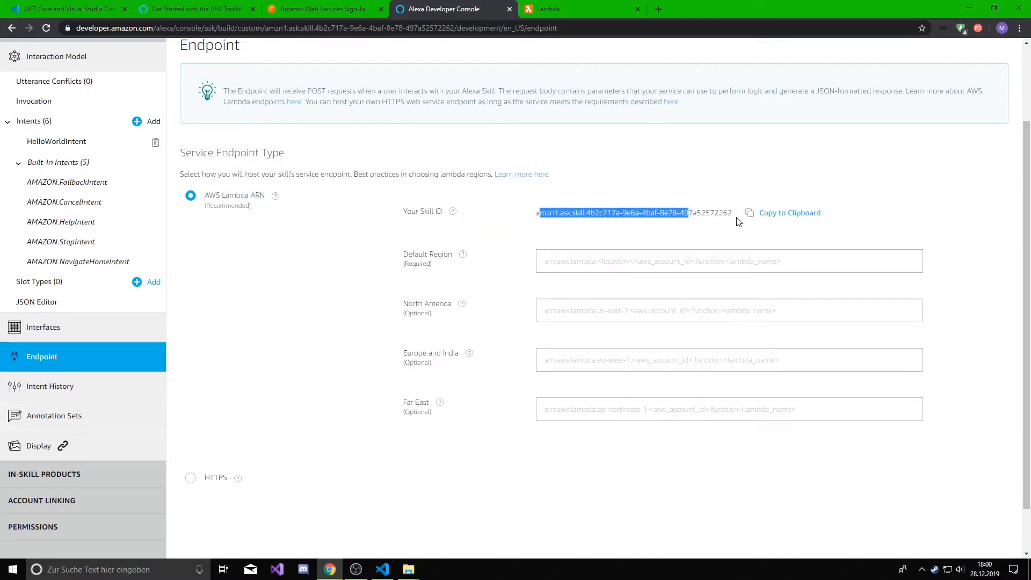
left_click(739, 220)
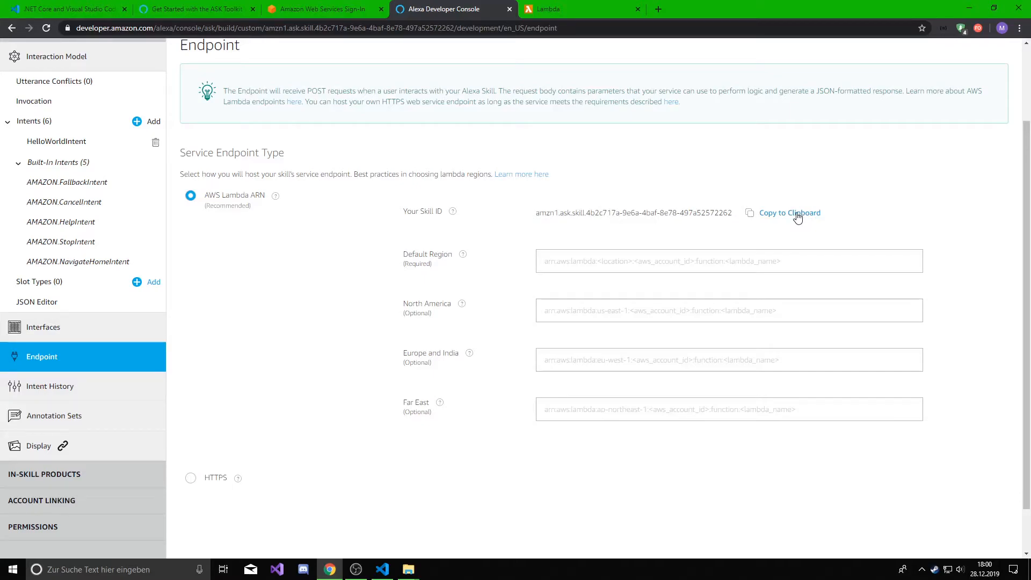
left_click(797, 216)
Return to the Lambda trigger form, paste the skill ID as the Qualifikations-ID, and add the Alexa Skills Kit trigger.
left_click(571, 6)
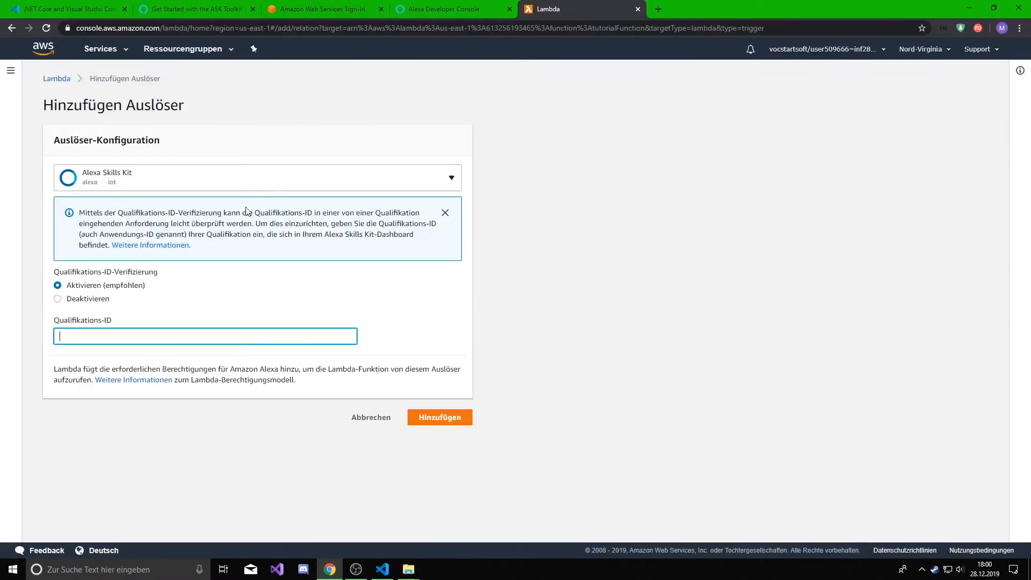
key("ctrl+v")
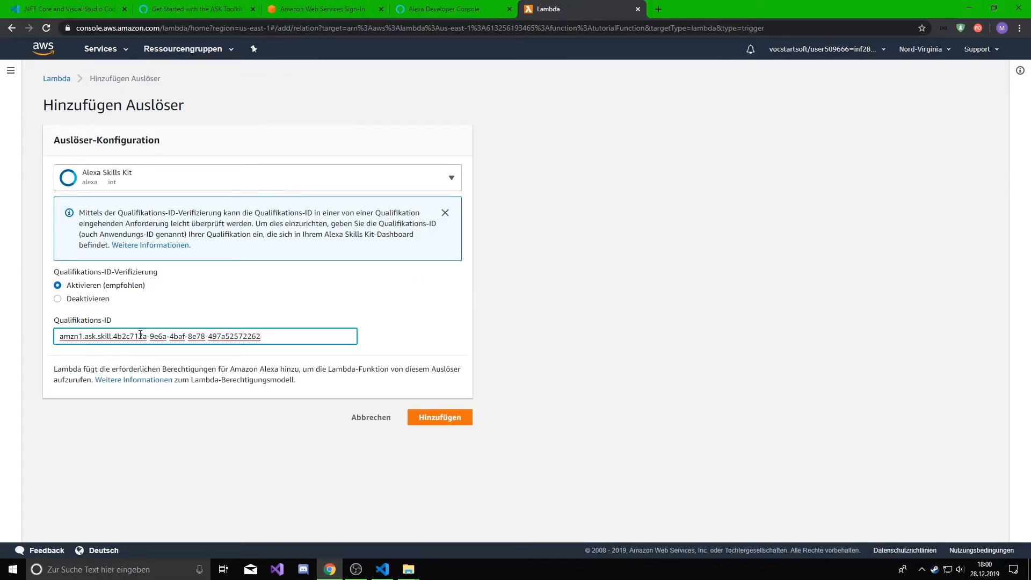
left_click(440, 417)
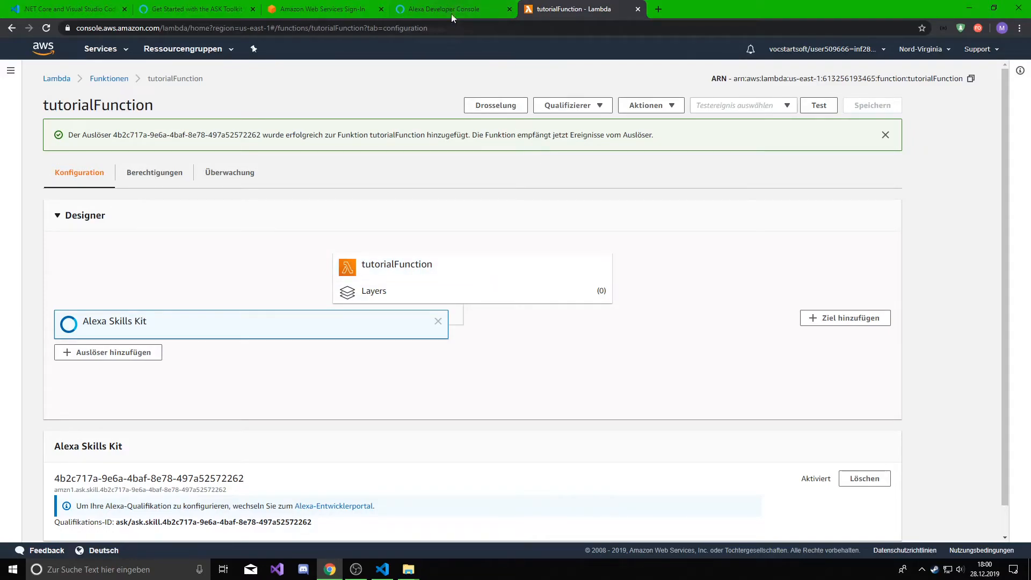
Check the function and its Alexa Skills Kit trigger in the Designer, and copy the ARN of tutorialFunction.
left_click(464, 267)
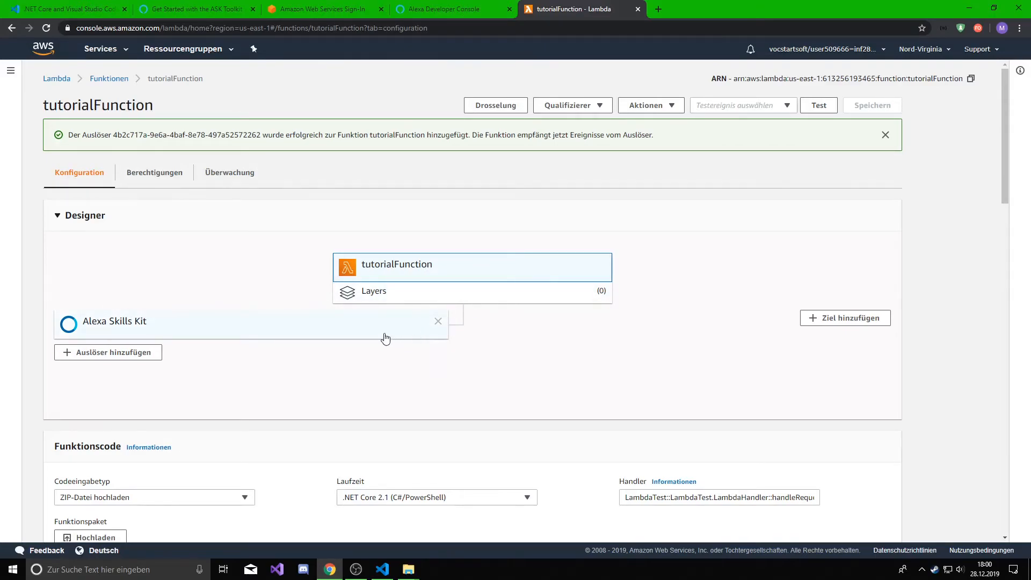
left_click(171, 328)
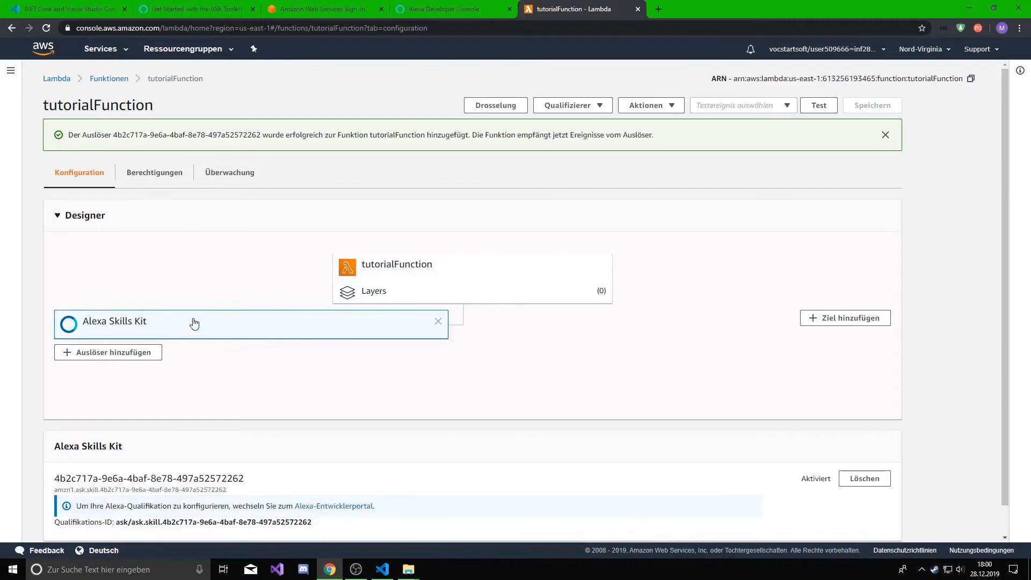
left_click(417, 268)
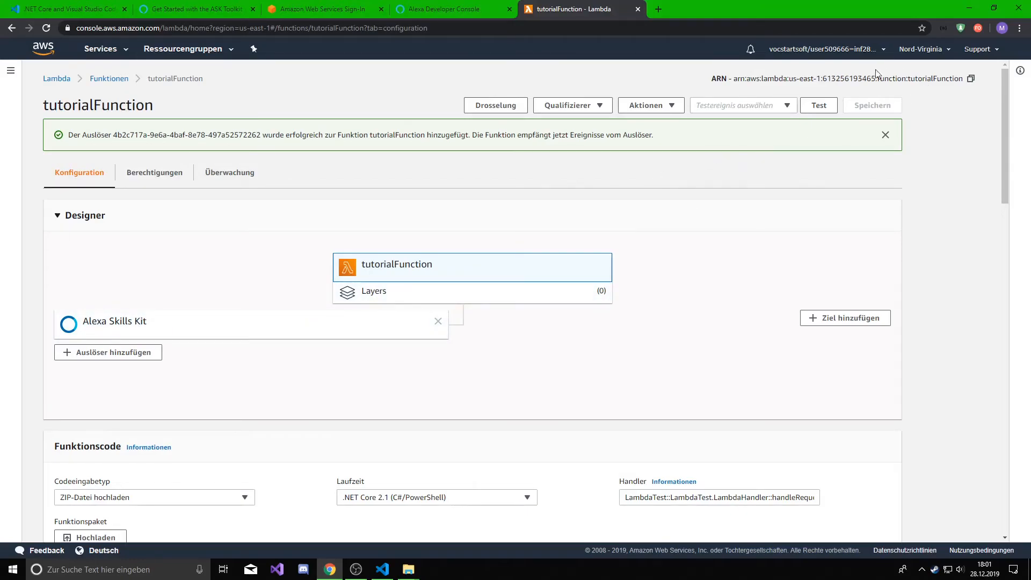
left_click_drag(709, 79, 900, 78)
left_click(805, 76)
left_click(972, 81)
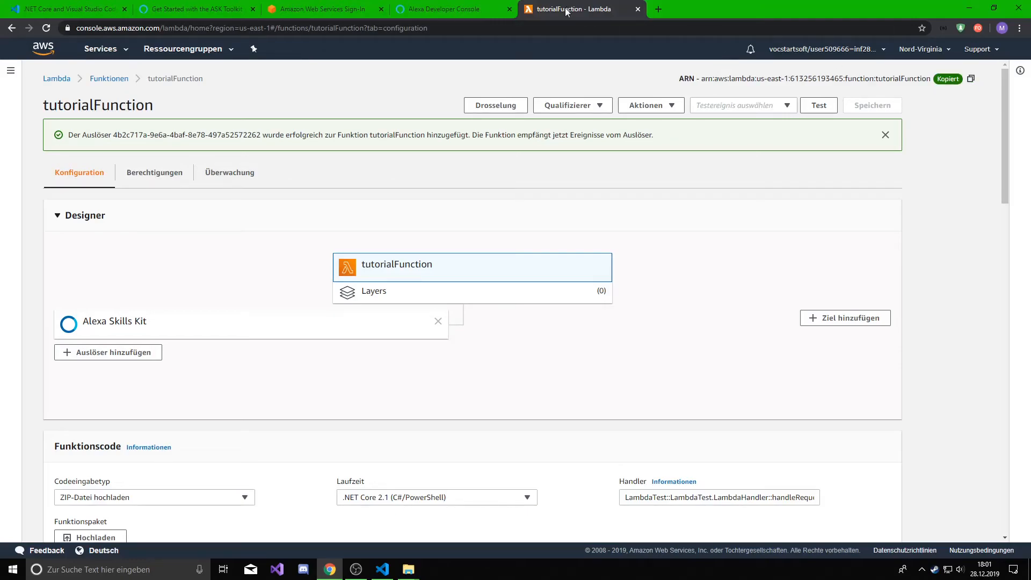
Switch to the Alexa Developer Console and paste the ARN of tutorialFunction as the Default Region endpoint.
left_click(477, 6)
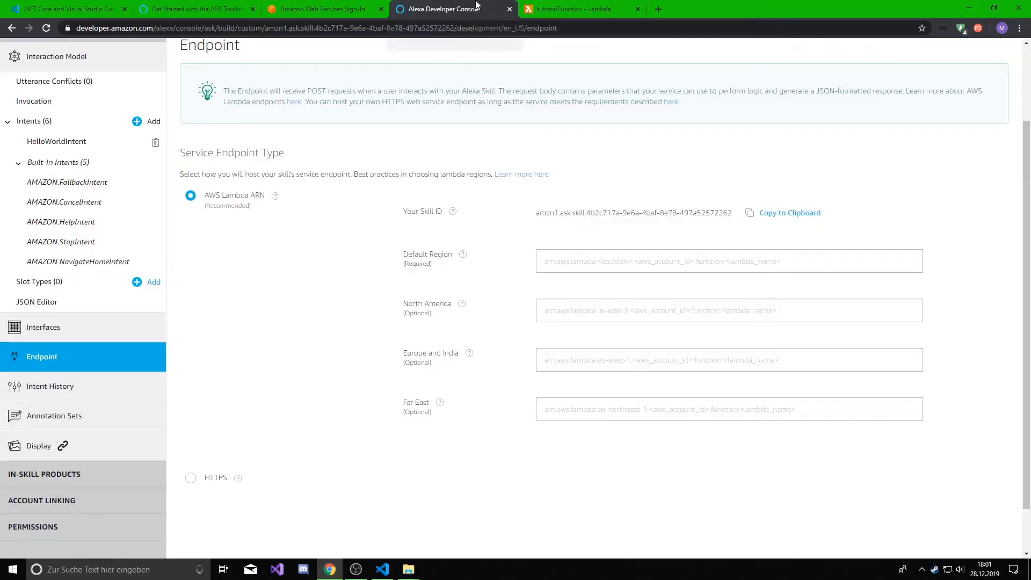
left_click(584, 260)
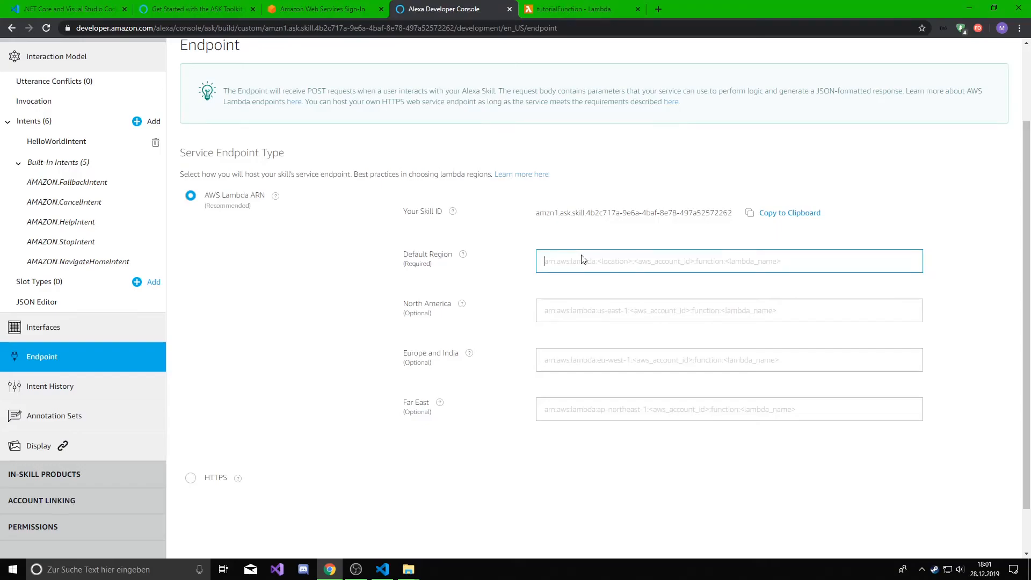
key("ctrl+v")
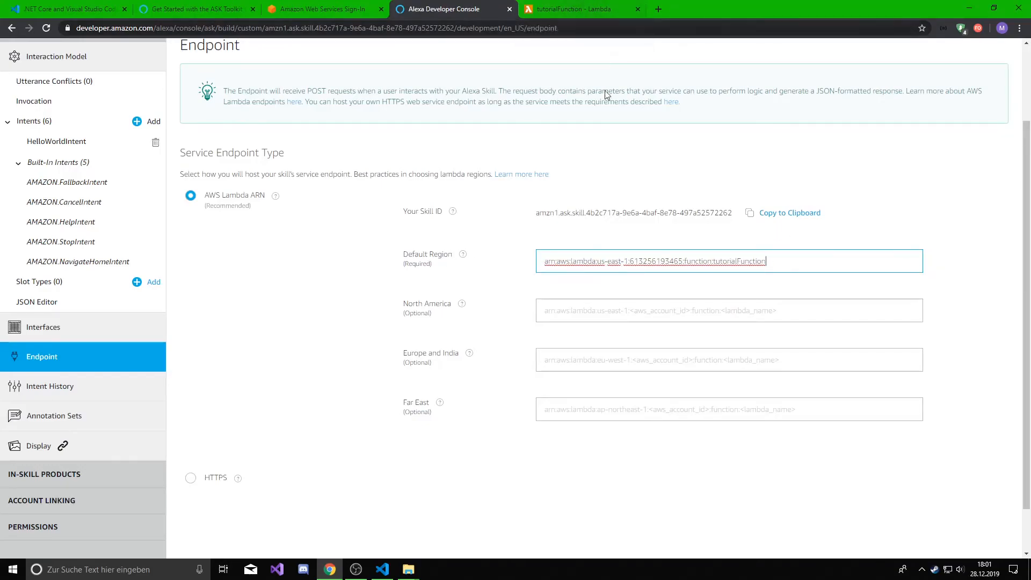
Paste the same function ARN as the North America endpoint and save the skill's endpoints.
left_click(614, 311)
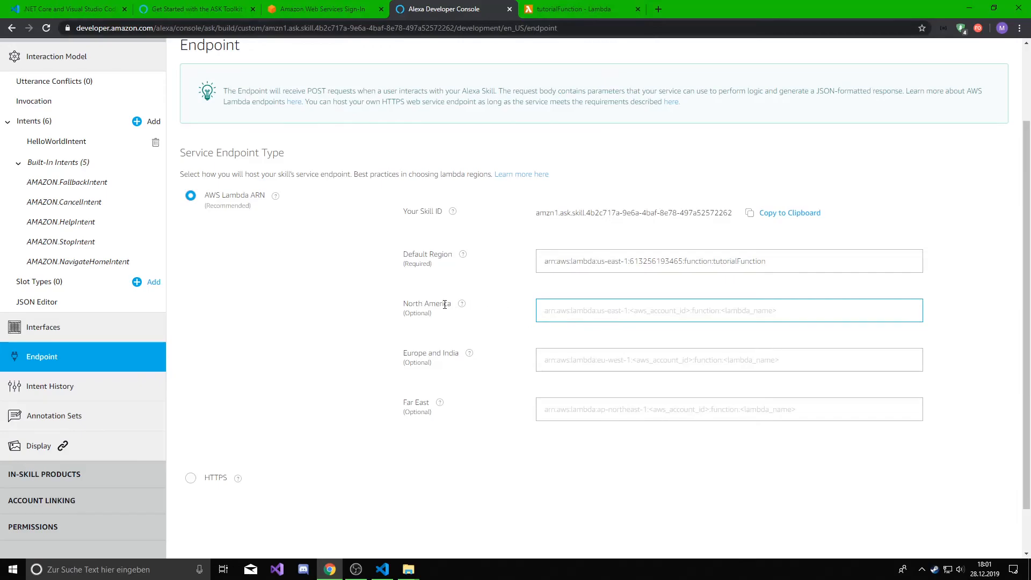
left_click(559, 10)
left_click(478, 4)
key("ctrl+v")
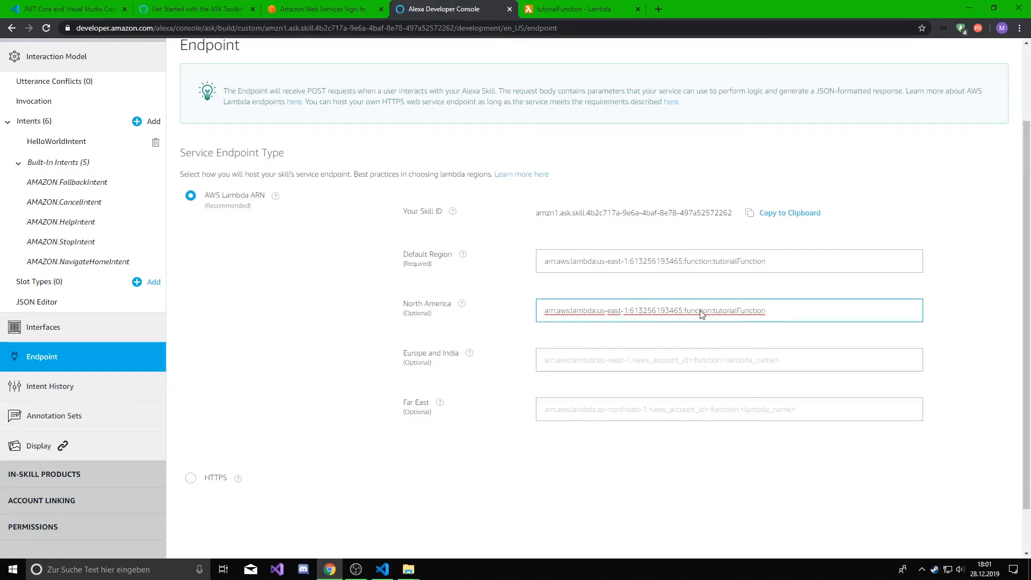
scroll(700, 314, "up", 2)
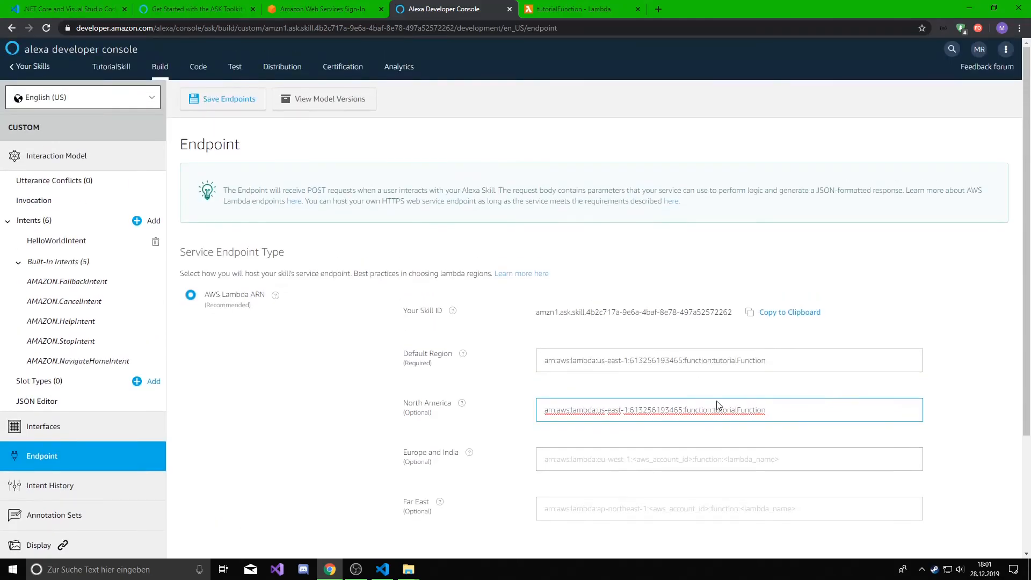
left_click(225, 107)
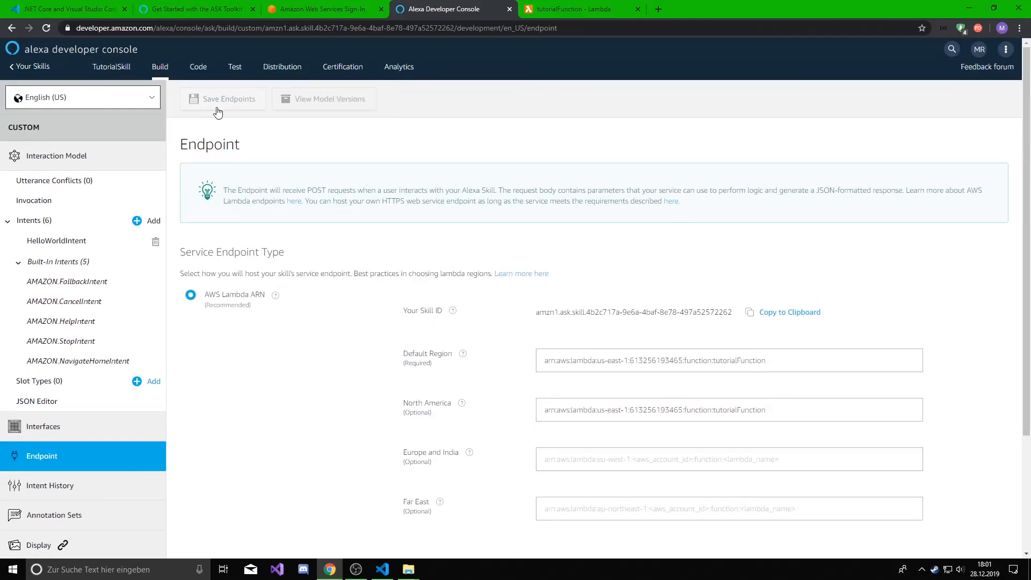